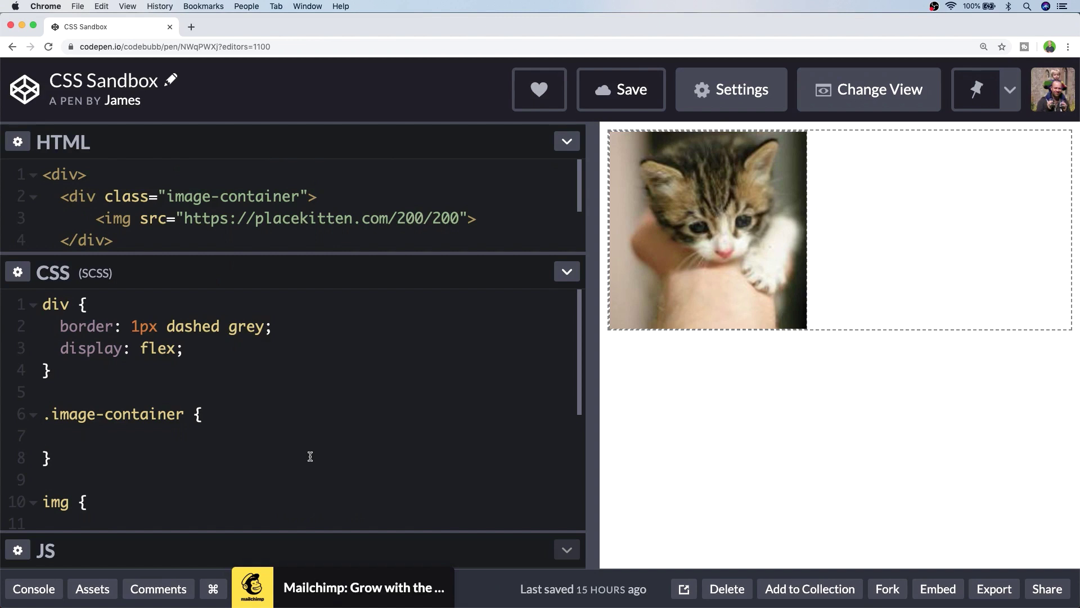
{"action": "scroll", "coordinate": [285, 470], "scroll_direction": "down", "scroll_amount": 2}
- Add 'opacity: 0.2;' to the img rule so the kitten fades
{"action": "left_click", "coordinate": [203, 422]}
{"action": "type", "text": "opacity"}
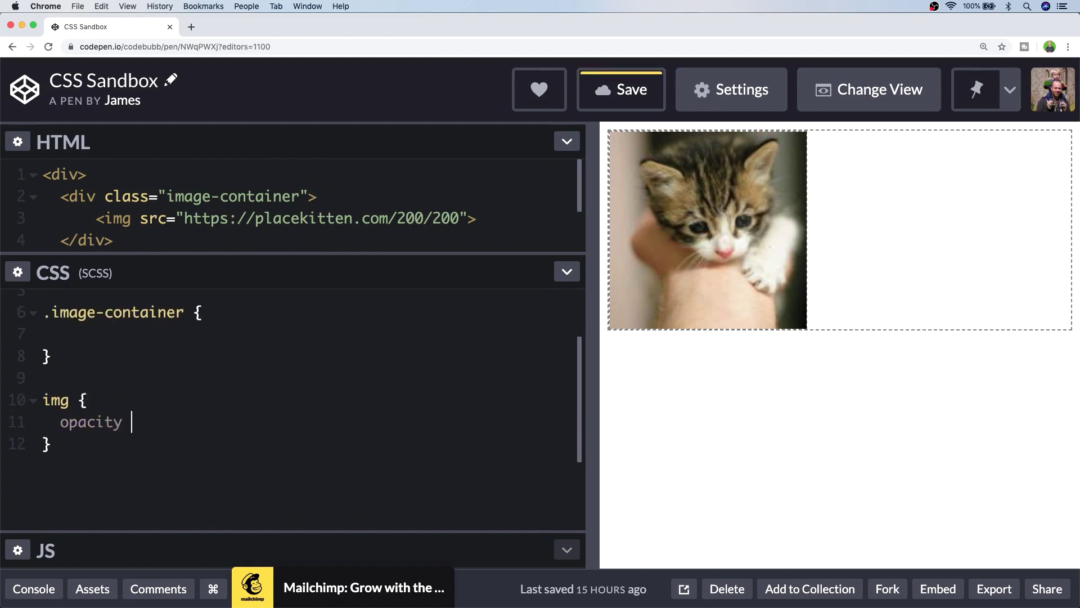
{"action": "type", "text": ": 0.2;"}
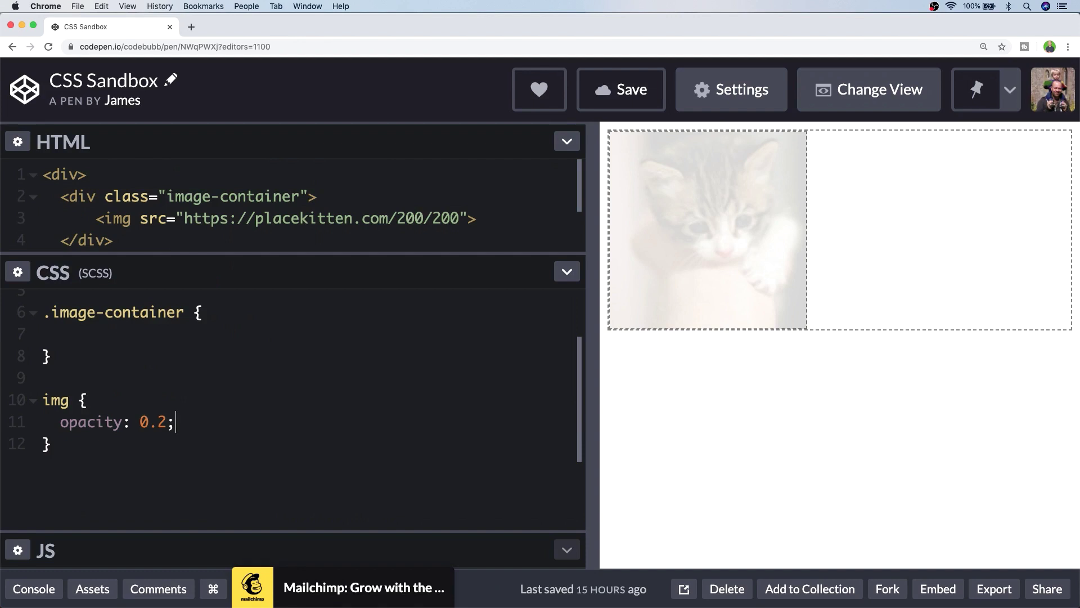
- Give .image-container 'background-color: black;' and raise img opacity to 0.4, saving the pen
{"action": "left_click", "coordinate": [217, 333]}
{"action": "type", "text": "backg"}
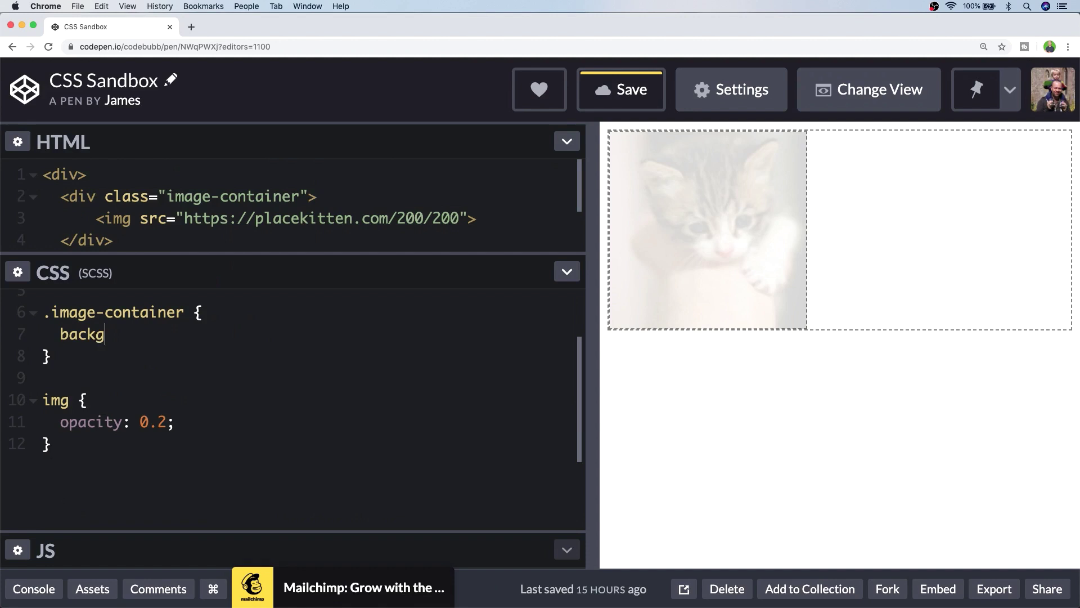
{"action": "type", "text": "round-color: black;"}
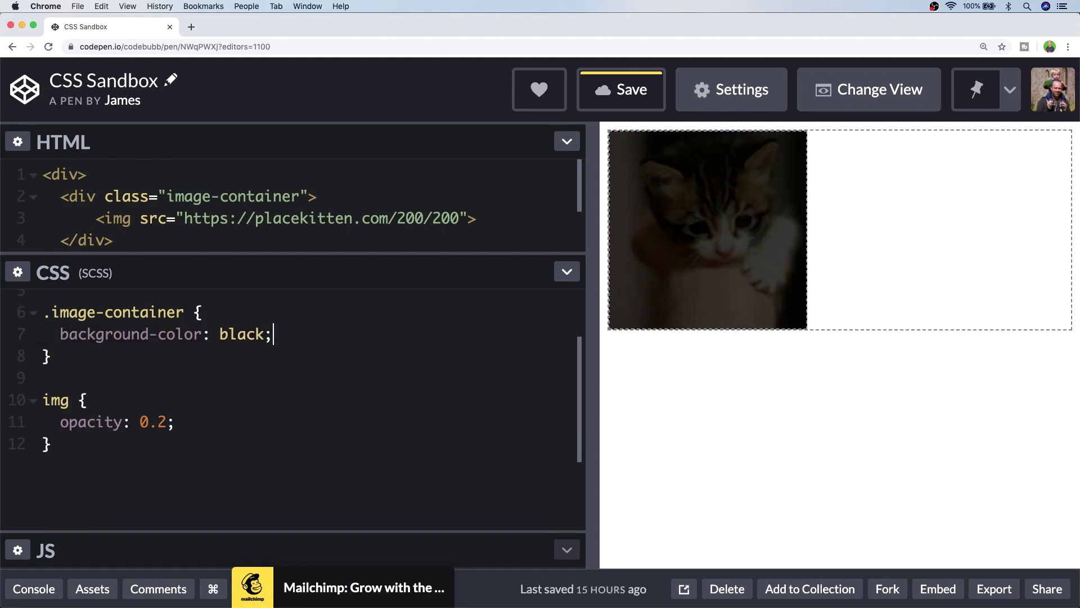
{"action": "key", "text": "super+s"}
{"action": "double_click", "coordinate": [161, 422]}
{"action": "type", "text": "4"}
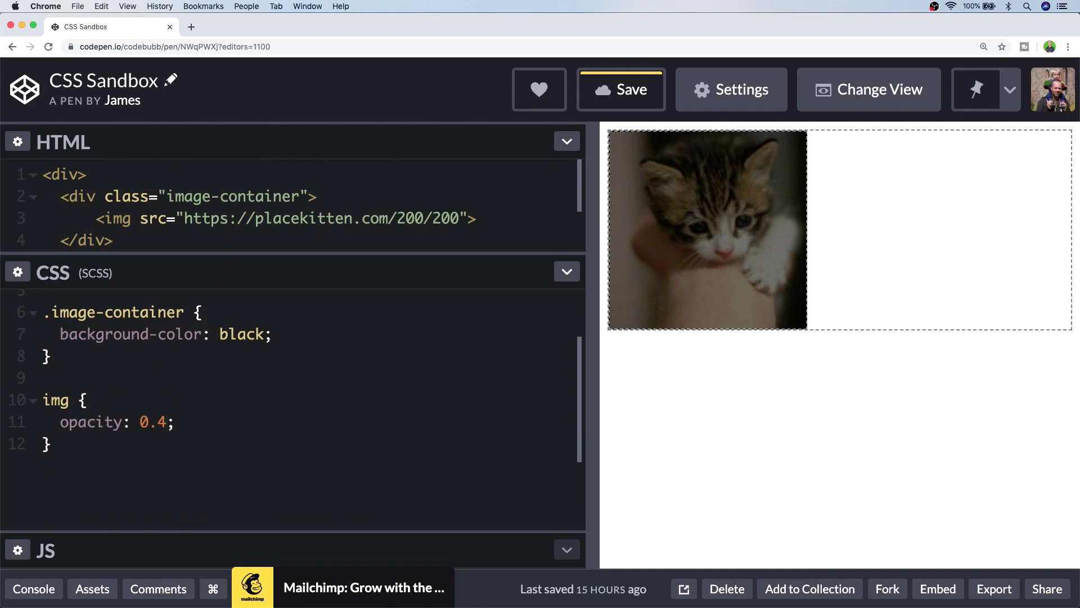
{"action": "key", "text": "Right"}
{"action": "key", "text": "super+s"}
- Add 'transition: opacity .3s ease;' to img and an img:hover rule with 'opacity: 1;'
{"action": "key", "text": "Return"}
{"action": "type", "text": "transition: opac"}
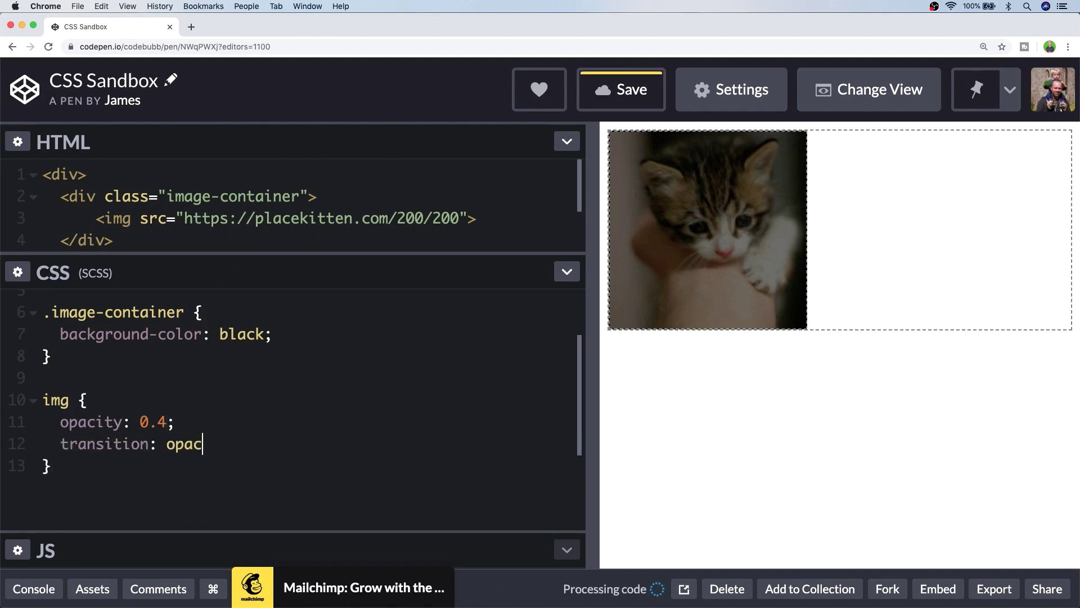
{"action": "type", "text": "ity .3s ease;"}
{"action": "key", "text": "Return"}
{"action": "key", "text": "Return"}
{"action": "type", "text": "img:hover {"}
{"action": "key", "text": "Return"}
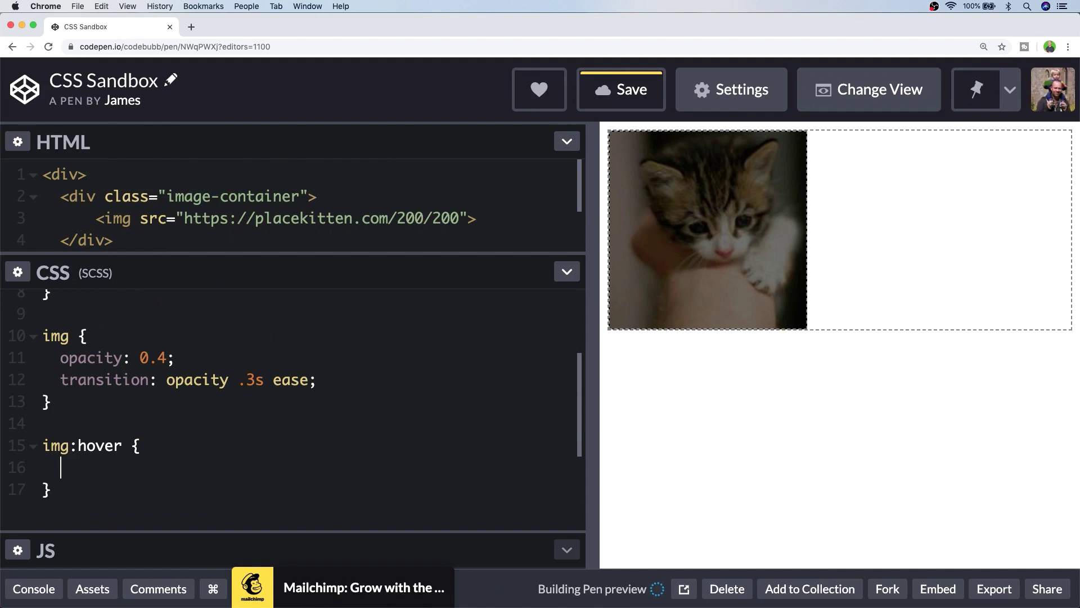
{"action": "type", "text": "opacity: 1;"}
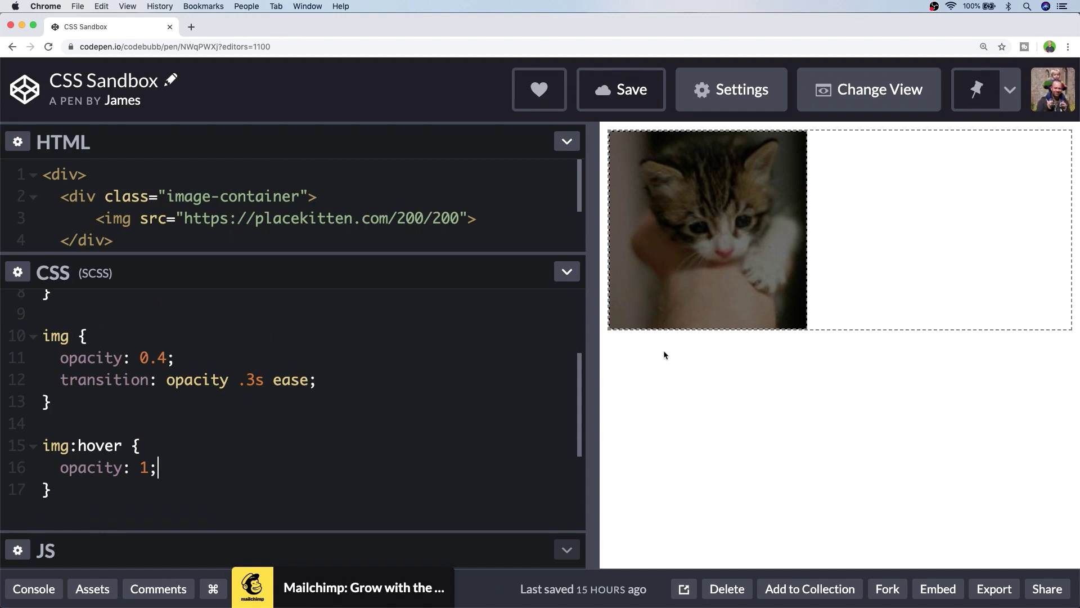
{"action": "left_click_drag", "start_coordinate": [317, 380], "coordinate": [60, 358]}
{"action": "type", "text": "ofil"}
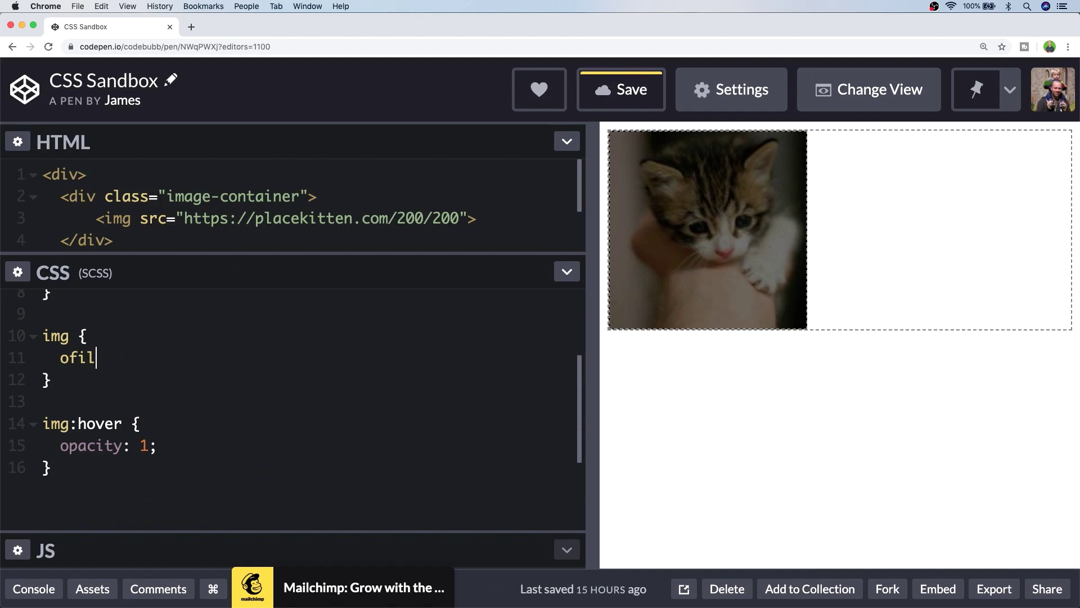
- Use 'filter: brightness(20%);' with 'transition: filter .3s ease;' on img and brightness(100%) on hover
{"action": "key", "text": "BackSpace"}
{"action": "key", "text": "BackSpace"}
{"action": "key", "text": "BackSpace"}
{"action": "type", "text": "filter: brightness(20%"}
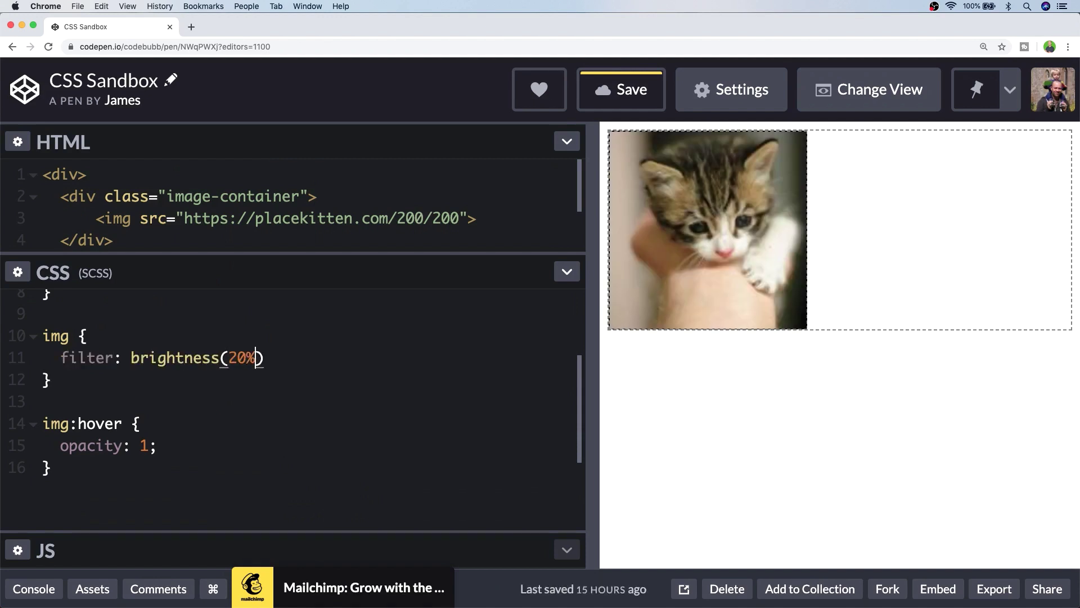
{"action": "type", "text": ");"}
{"action": "key", "text": "Return"}
{"action": "type", "text": "transition: "}
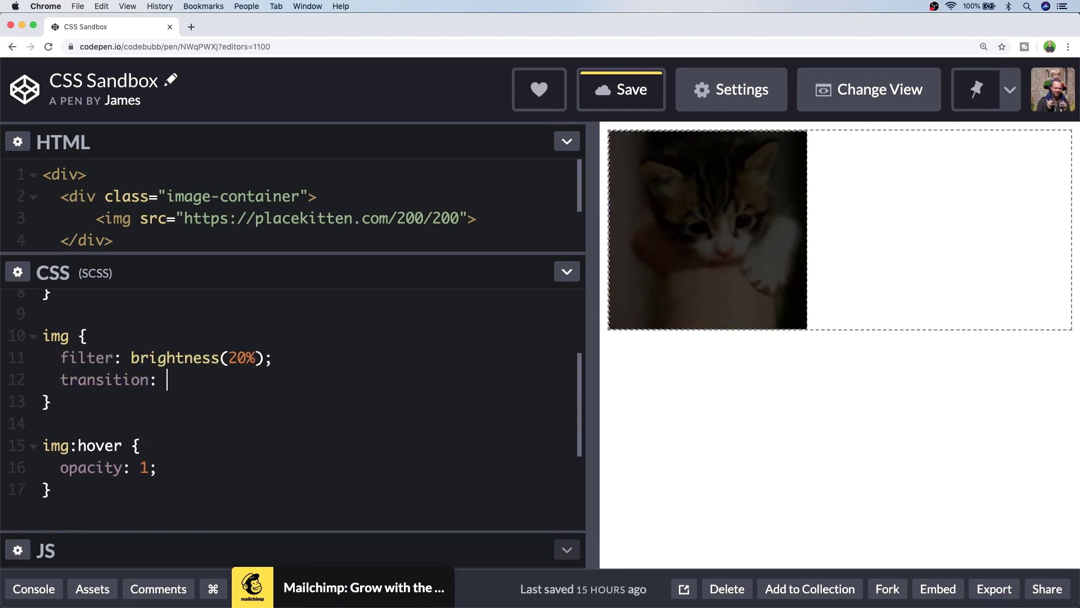
{"action": "type", "text": "filter .3s ease;"}
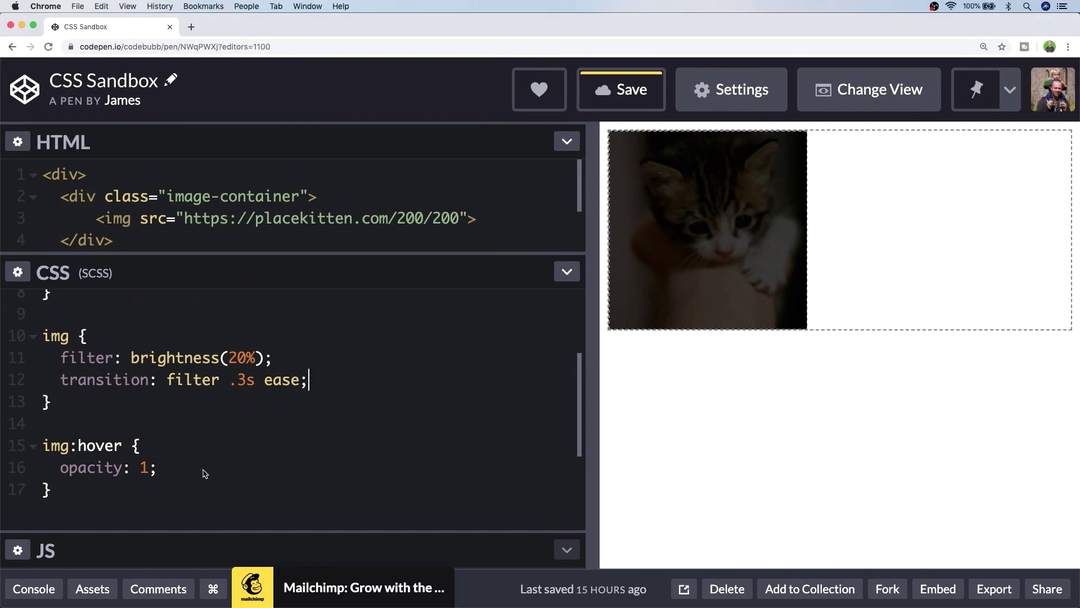
{"action": "left_click", "coordinate": [203, 473]}
{"action": "key", "text": "BackSpace"}
{"action": "key", "text": "BackSpace"}
{"action": "key", "text": "BackSpace"}
{"action": "key", "text": "BackSpace"}
{"action": "key", "text": "BackSpace"}
{"action": "key", "text": "BackSpace"}
{"action": "type", "text": "filter: brightness"}
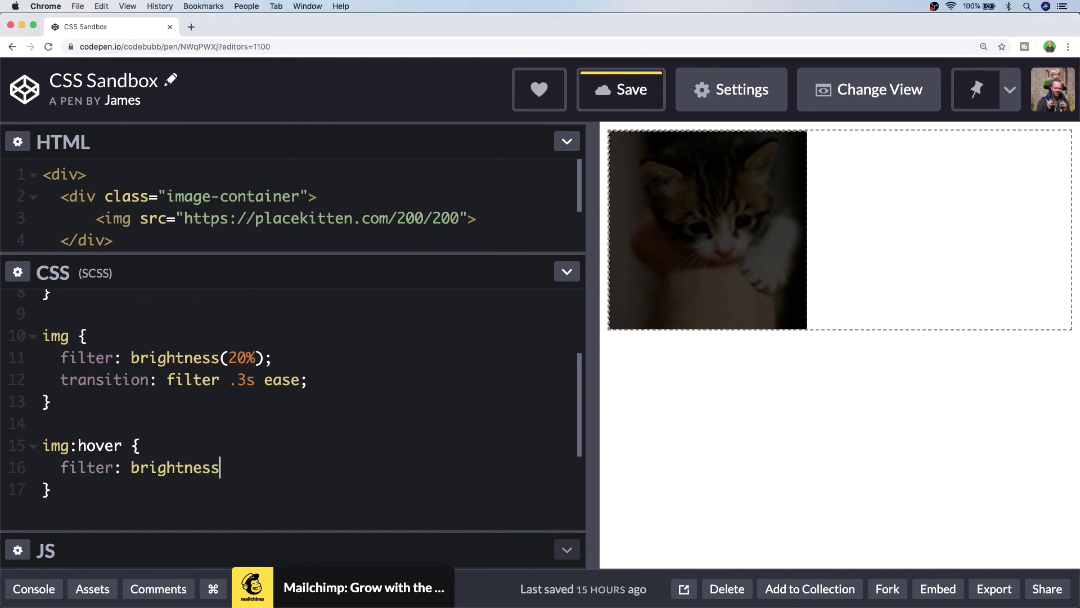
{"action": "type", "text": "(100%);"}
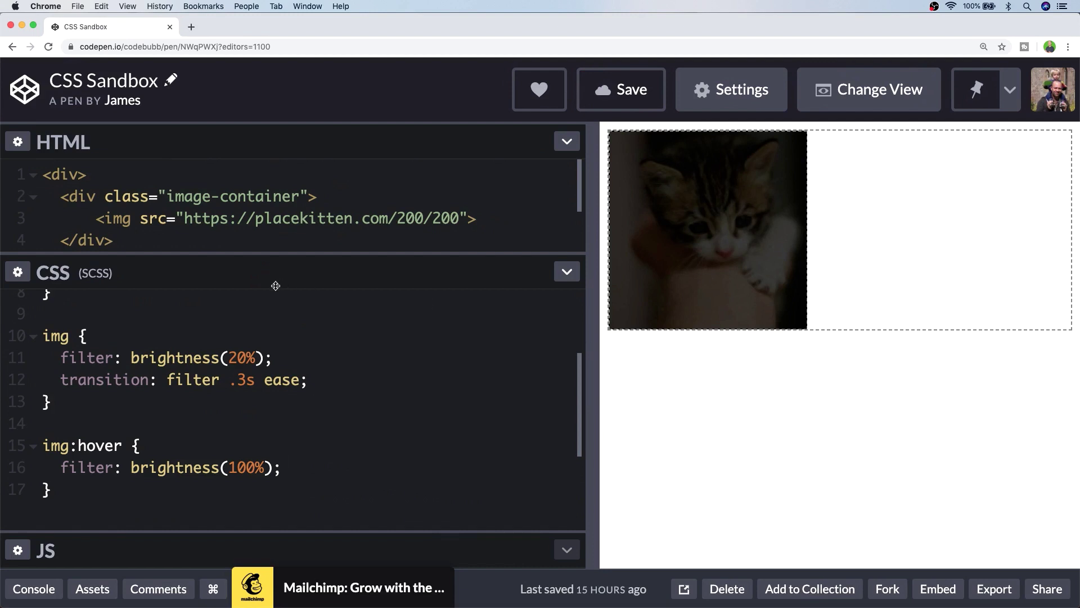
{"action": "scroll", "coordinate": [292, 397], "scroll_direction": "up", "scroll_amount": 2}
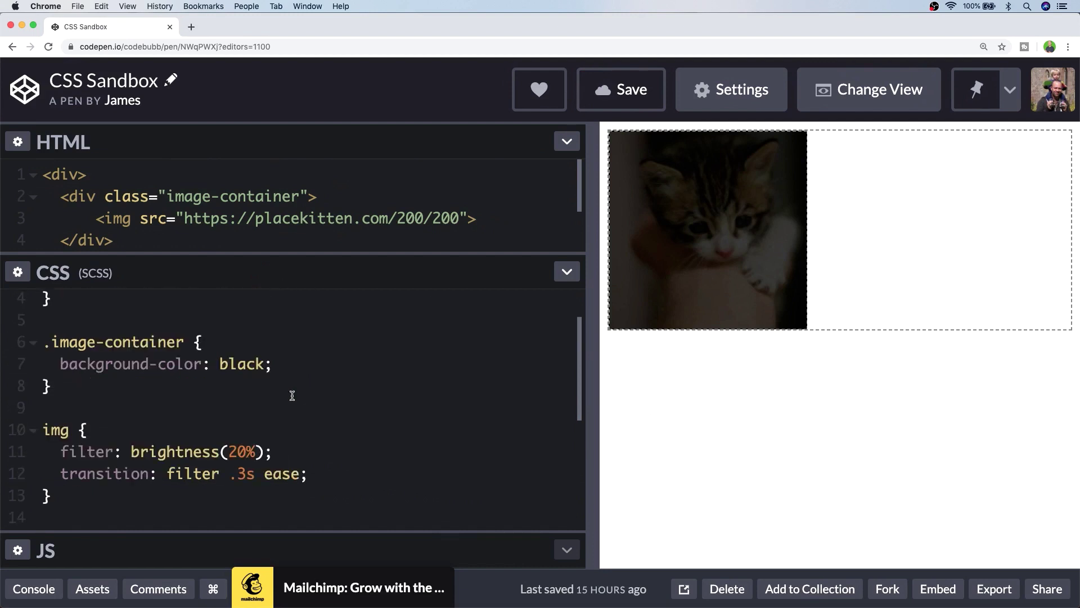
{"action": "left_click_drag", "start_coordinate": [425, 371], "coordinate": [424, 355]}
- Delete the 'background-color: black;' line from .image-container
{"action": "key", "text": "BackSpace"}
{"action": "scroll", "coordinate": [425, 355], "scroll_direction": "down", "scroll_amount": 2}
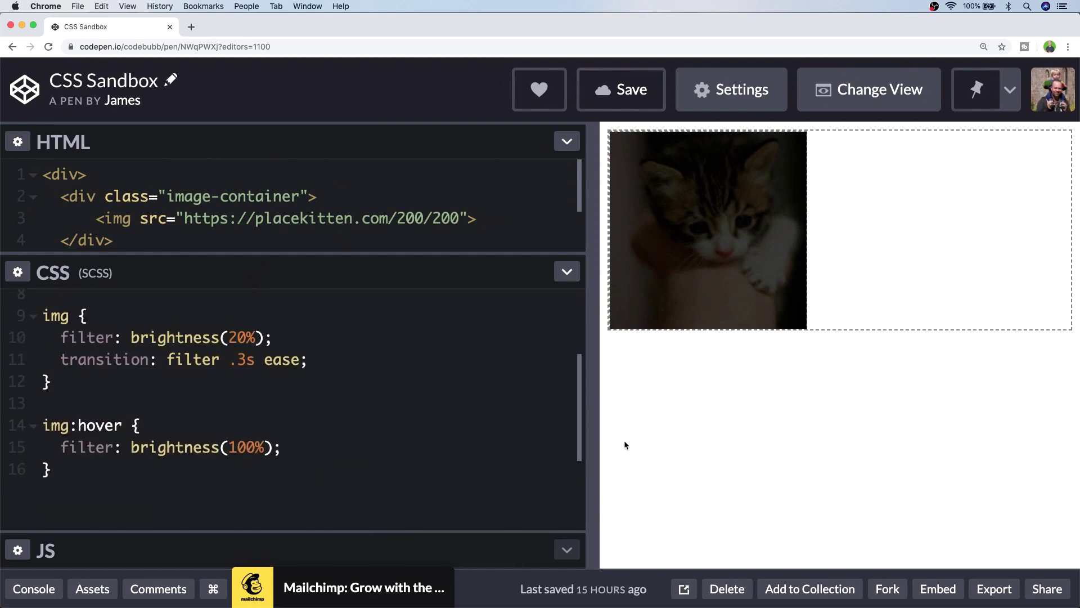